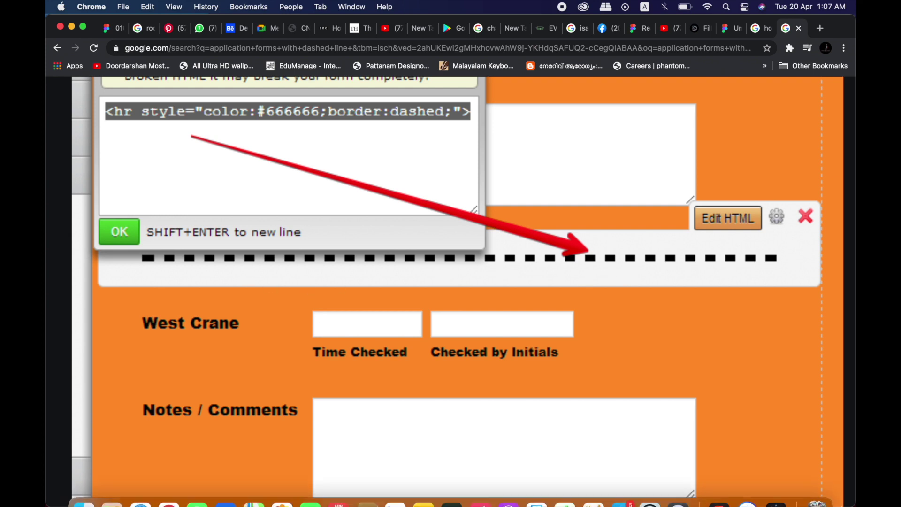
Switch from the dashed-line form example in Chrome to the open Figma file.
click(720, 475)
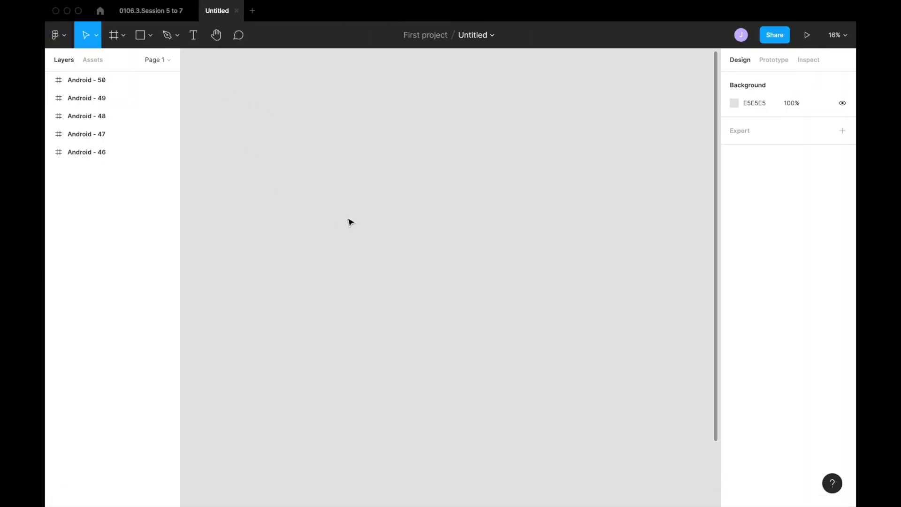
Choose Line from the shape tools dropdown beside the Rectangle tool.
click(152, 37)
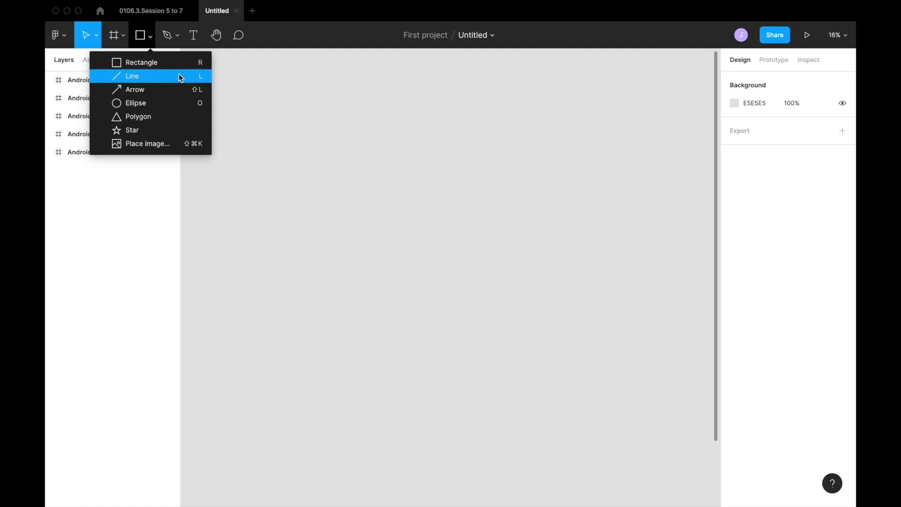
click(151, 82)
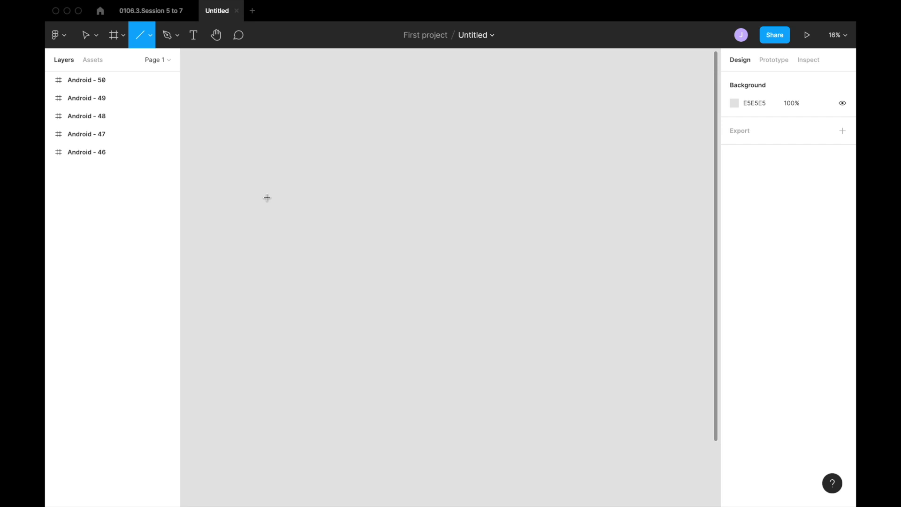
Draw a horizontal line about 3887 wide near the top, with stroke weight 5.
click(267, 198)
click(138, 44)
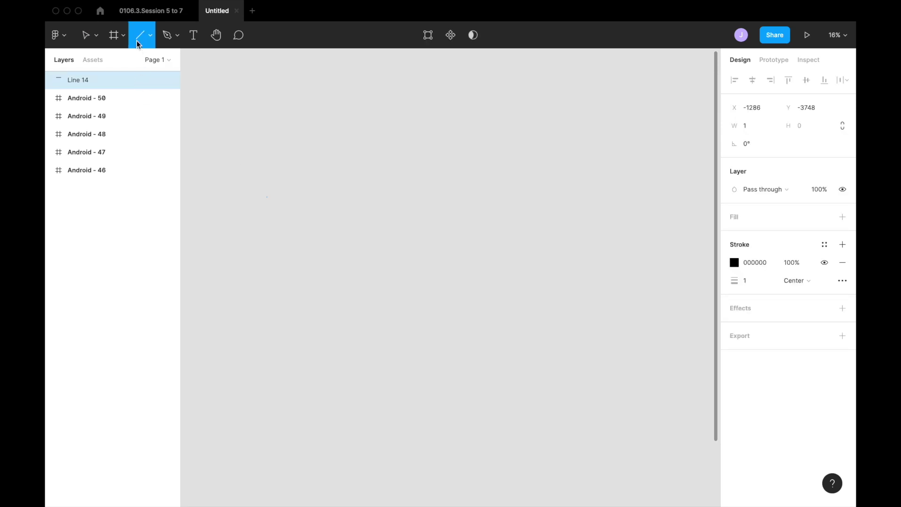
drag(267, 174, 612, 183)
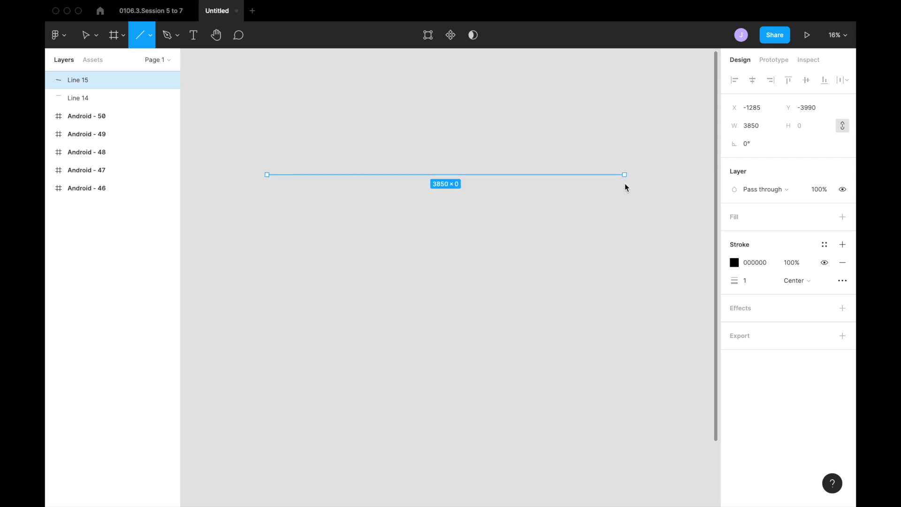
drag(612, 183, 628, 183)
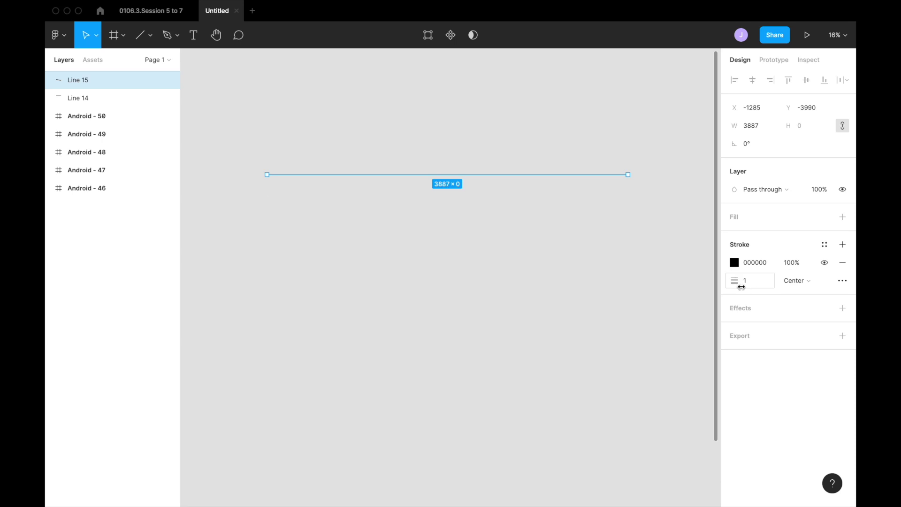
drag(734, 281, 753, 285)
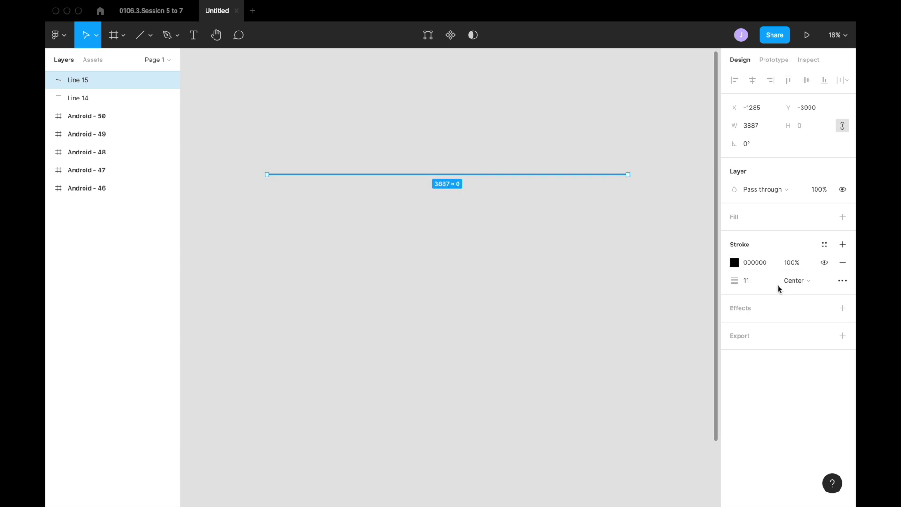
drag(734, 280, 742, 280)
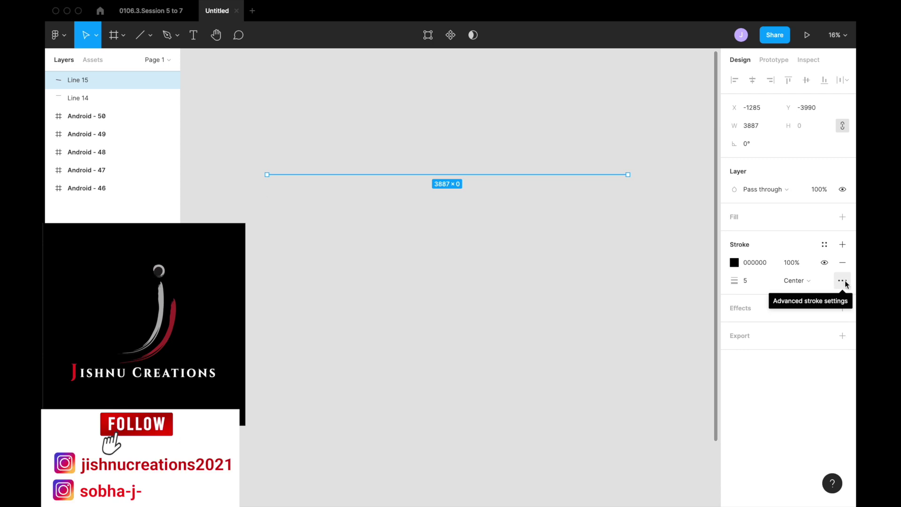
Give the line a 20, 20 dash pattern and raise its stroke weight to 23.
click(842, 280)
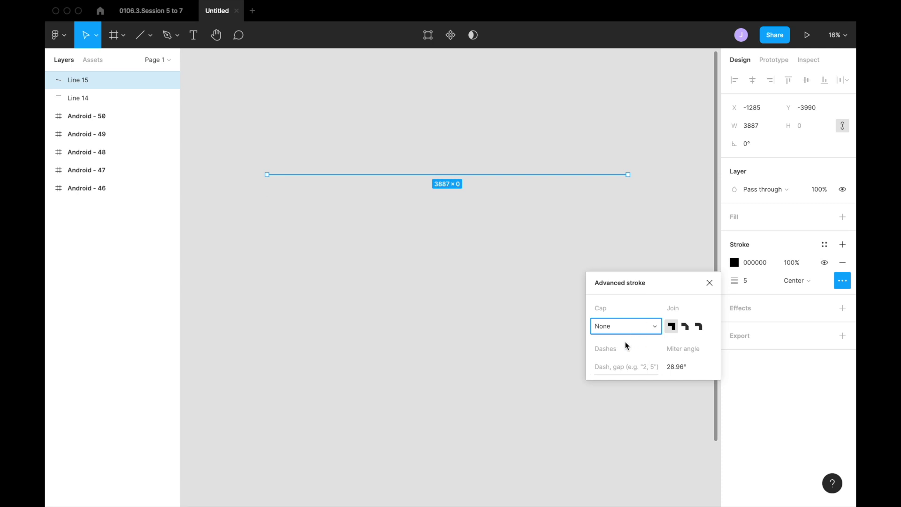
click(624, 367)
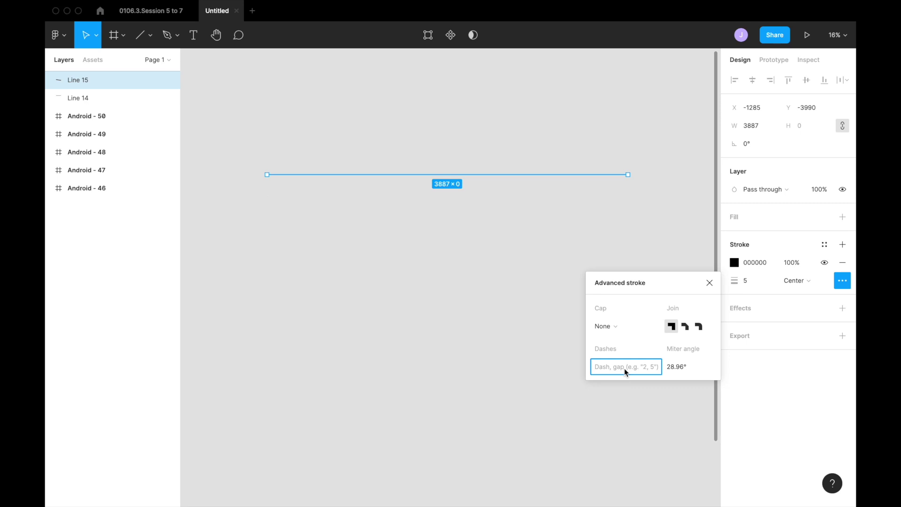
text(20)
drag(735, 282, 748, 281)
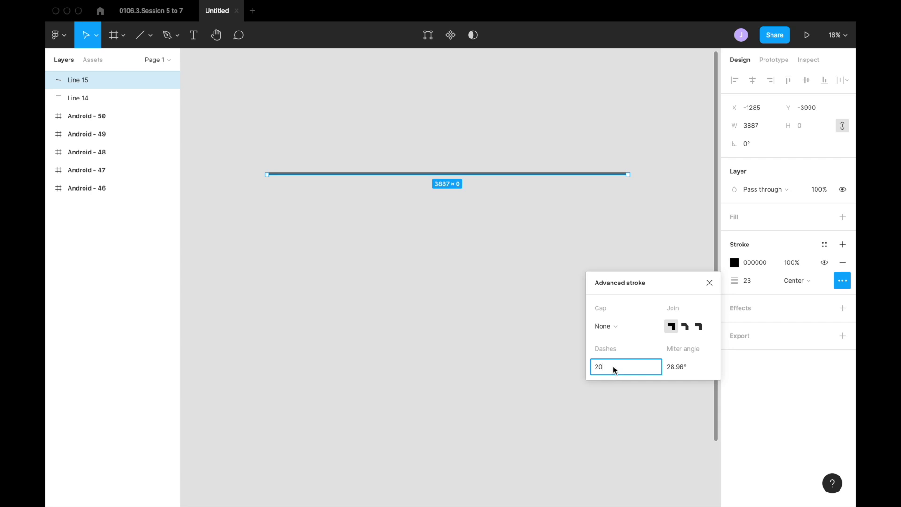
key(Return)
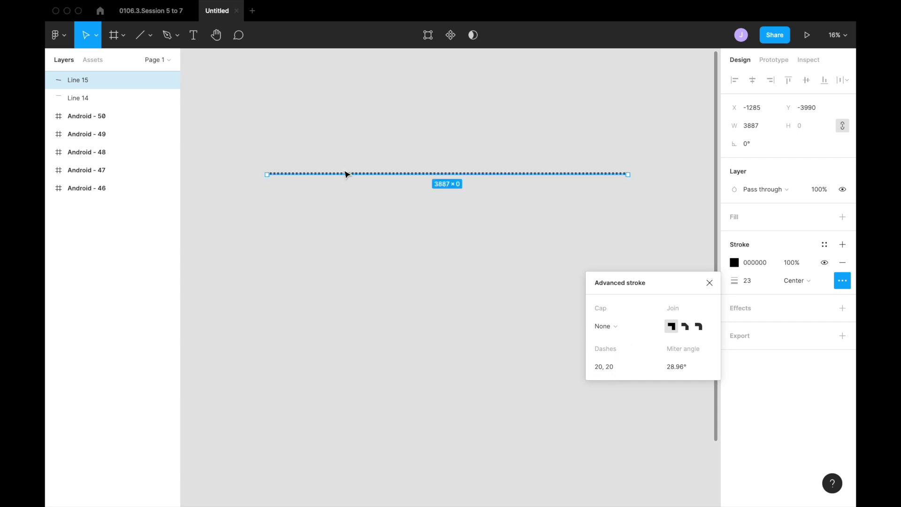
Change the line's dash value to 10 for a tighter 10, 10 pattern.
scroll(346, 175, up, 3)
scroll(346, 174, up, 2)
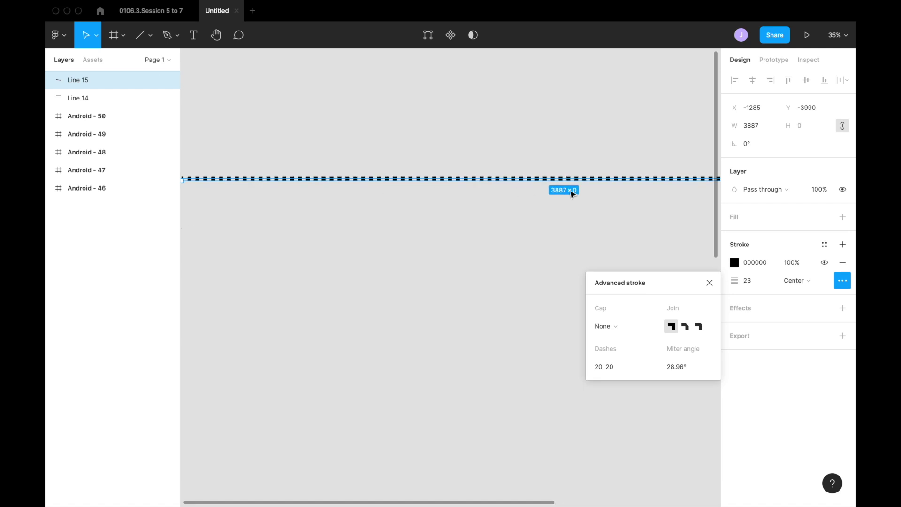
scroll(571, 192, down, 3)
scroll(571, 192, down, 2)
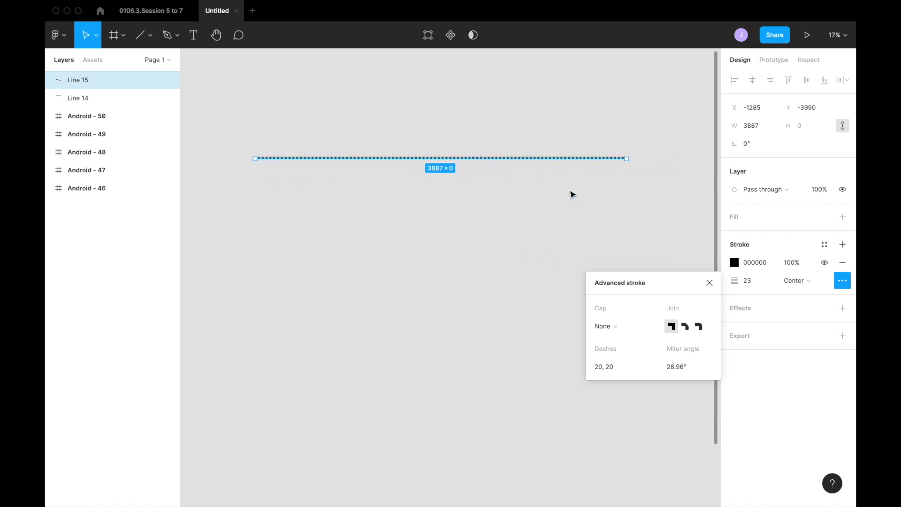
click(612, 364)
text(1)
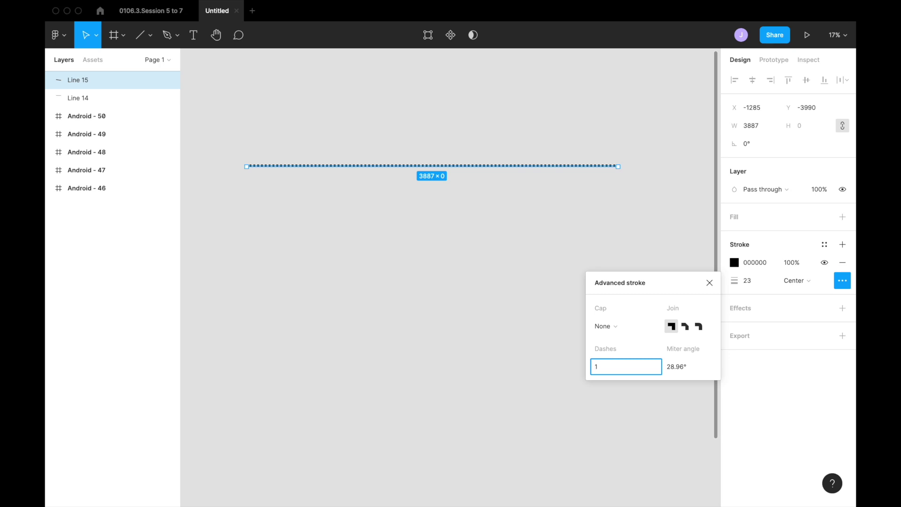
text(0)
key(Return)
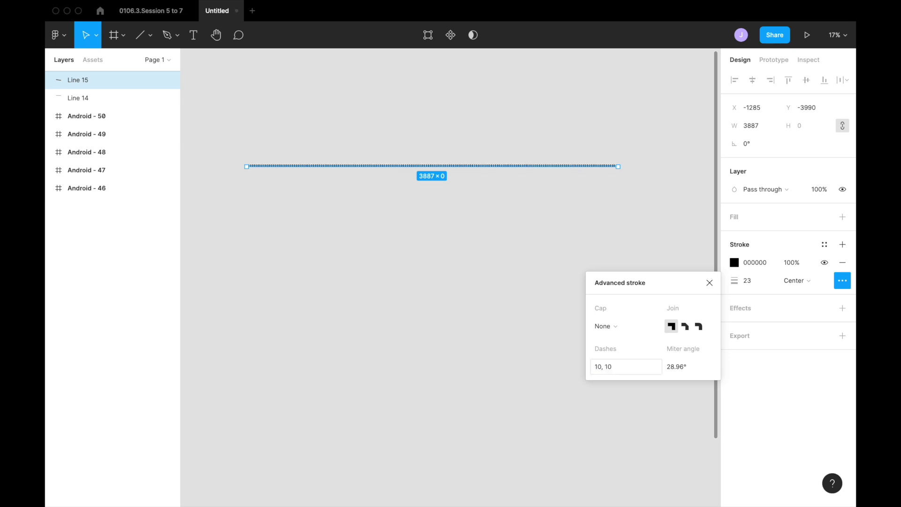
Deselect the dashed line so the stroke options close.
scroll(486, 212, up, 5)
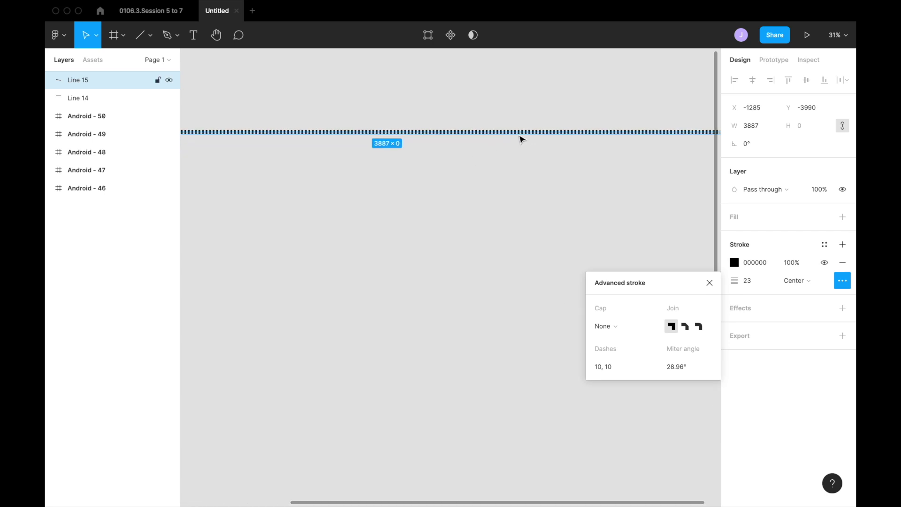
scroll(520, 140, up, 5)
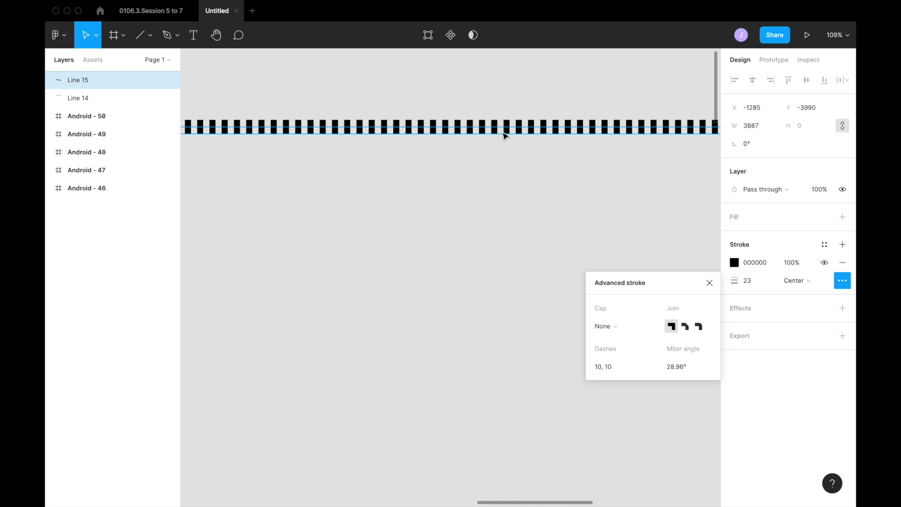
scroll(503, 135, down, 10)
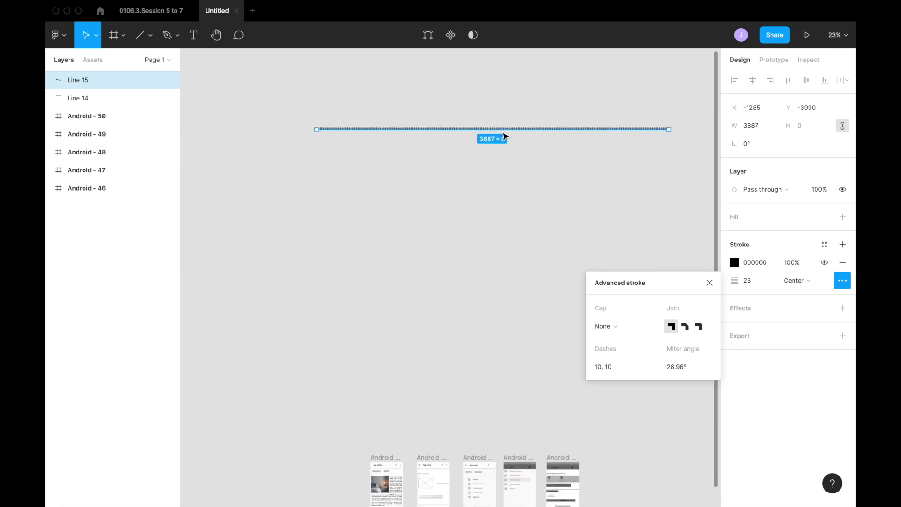
scroll(503, 135, down, 3)
click(594, 236)
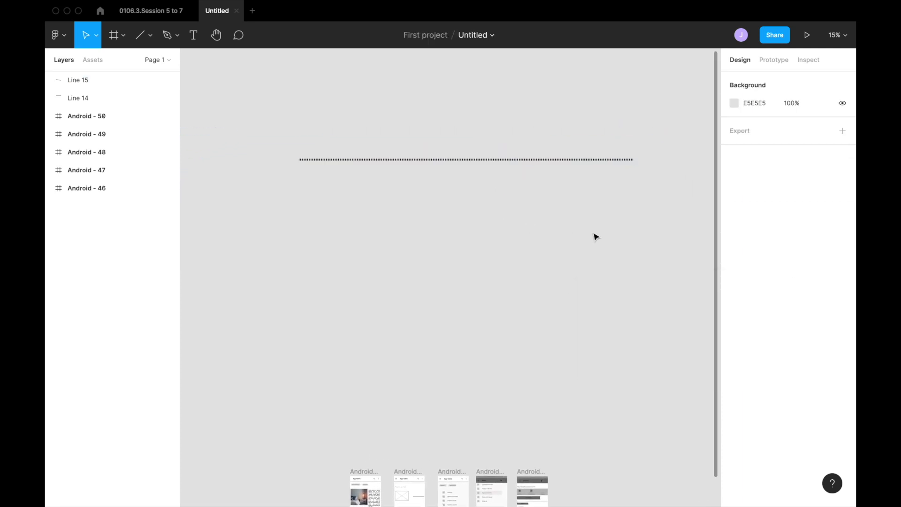
scroll(548, 186, up, 1)
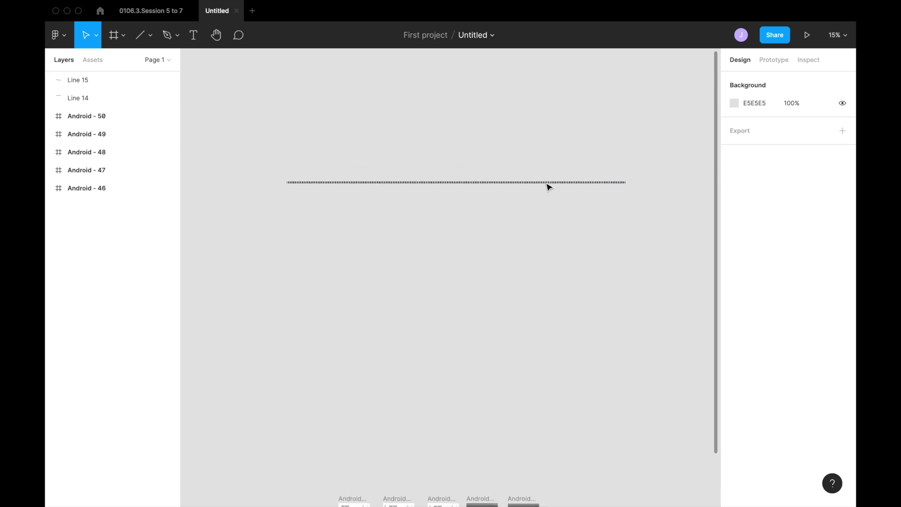
scroll(548, 186, up, 1)
Delete the dashed line and draw a new horizontal line, 3974 wide.
click(572, 195)
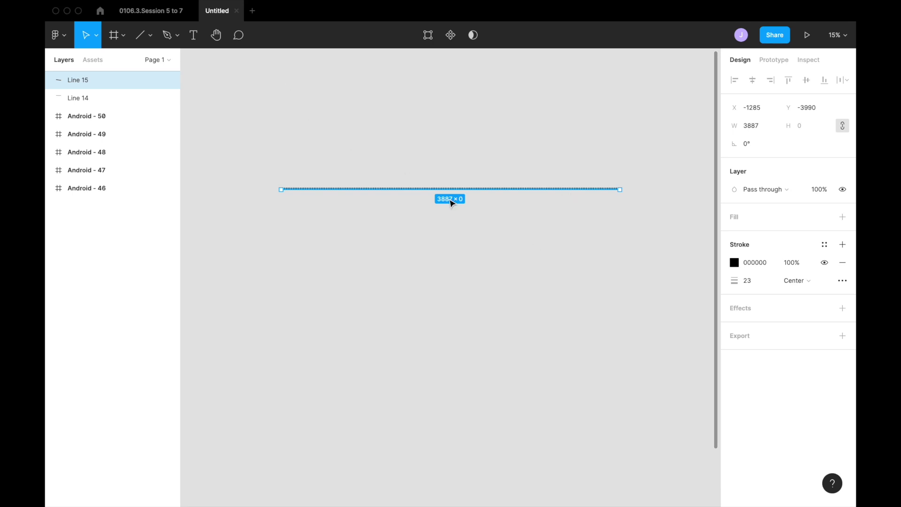
key(Delete)
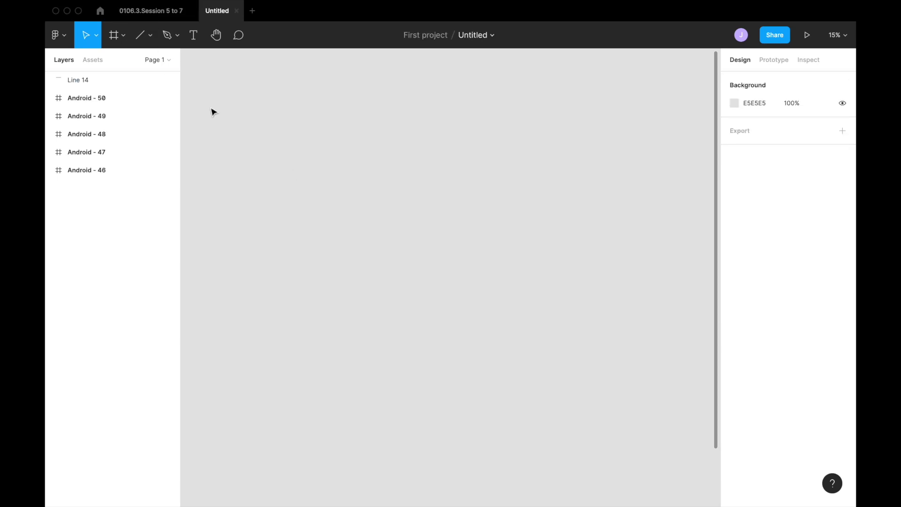
click(141, 36)
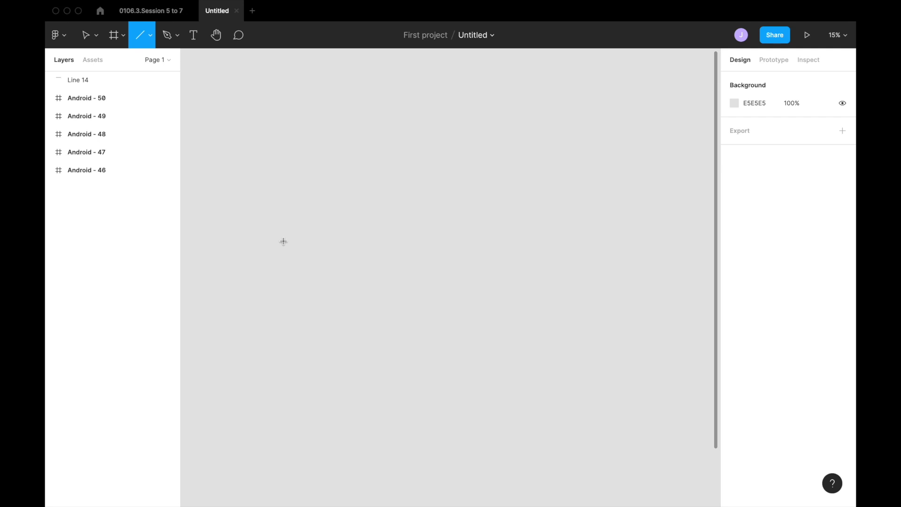
mouse_move(281, 240)
mouse_down()
mouse_move(441, 240)
mouse_move(630, 294)
mouse_up()
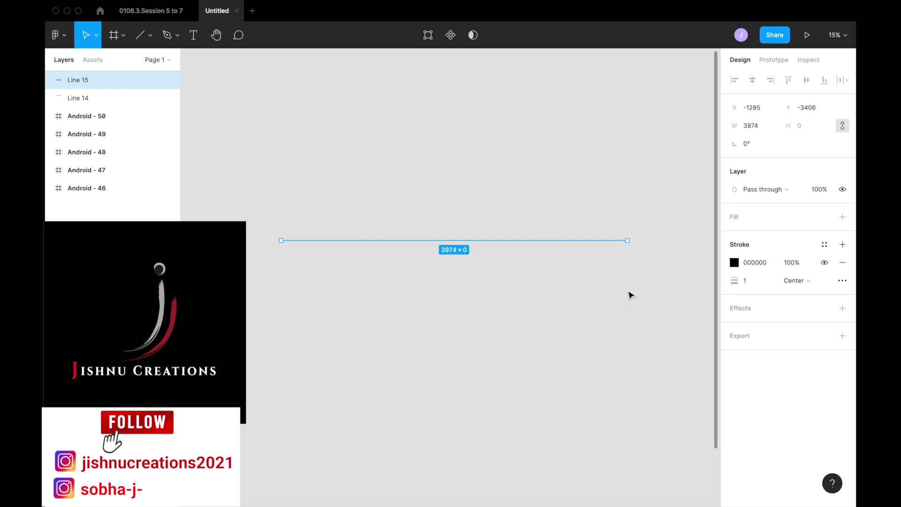
Raise the new line's solid black stroke weight to 10.
click(736, 280)
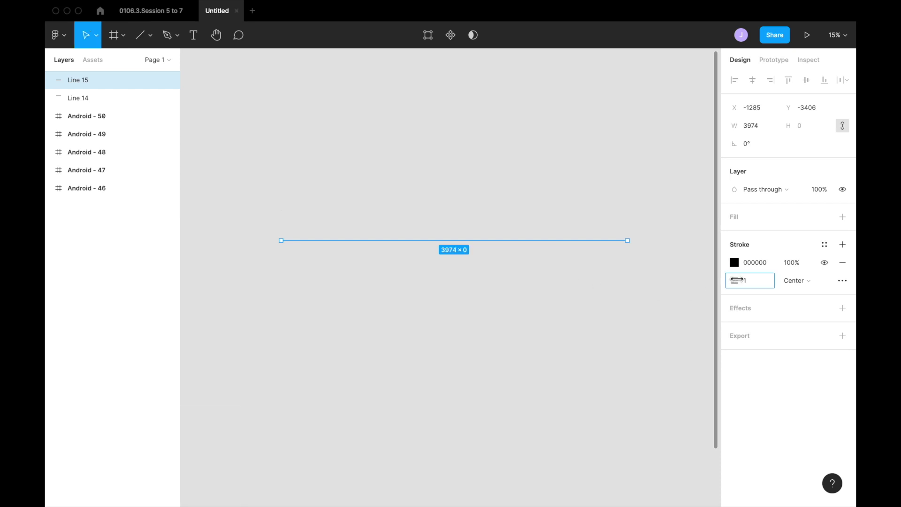
drag(737, 279, 744, 280)
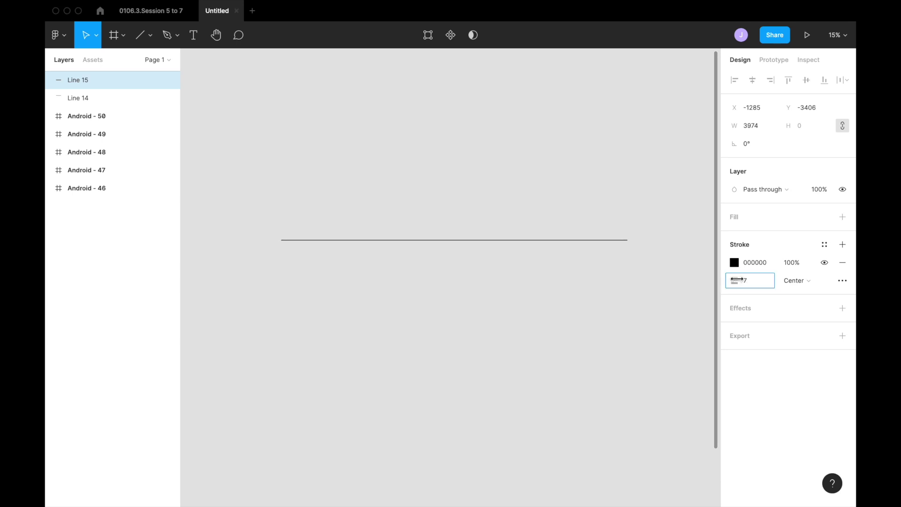
drag(743, 279, 735, 279)
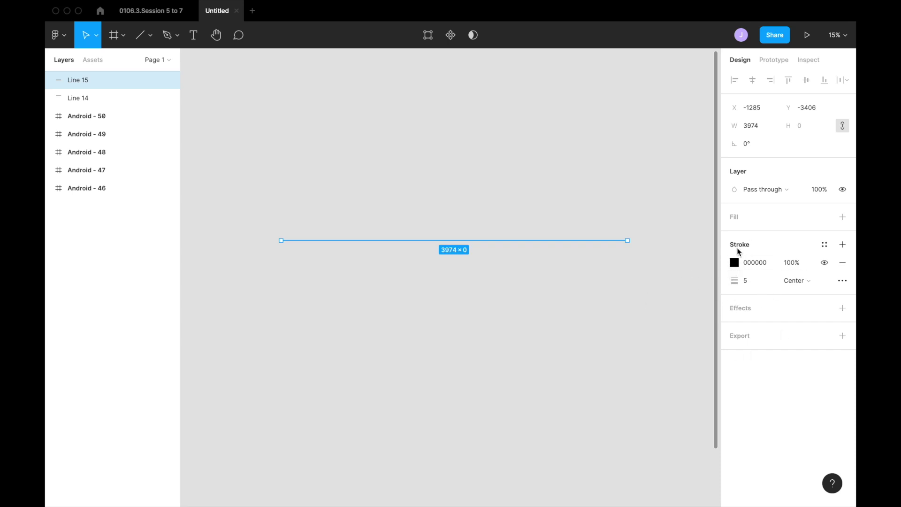
drag(732, 281, 736, 281)
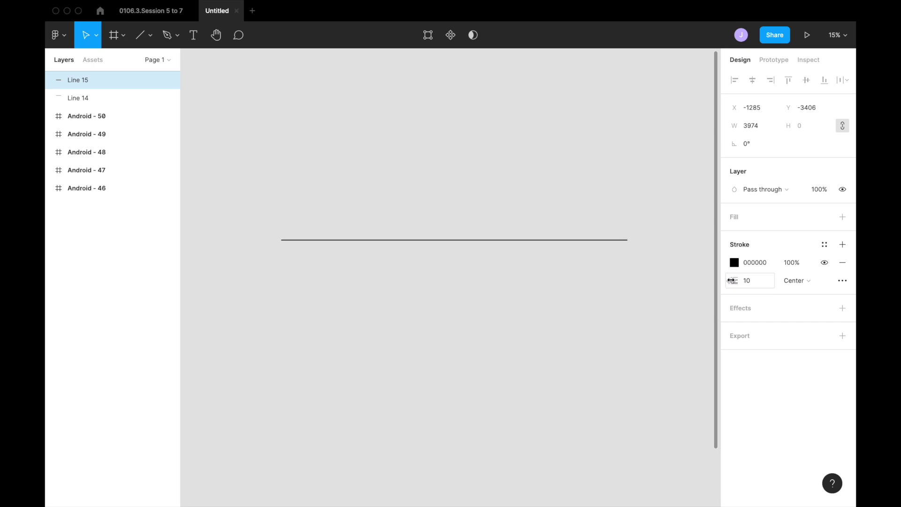
Make the second line dashed with a dash value of 15, then deselect it.
click(841, 282)
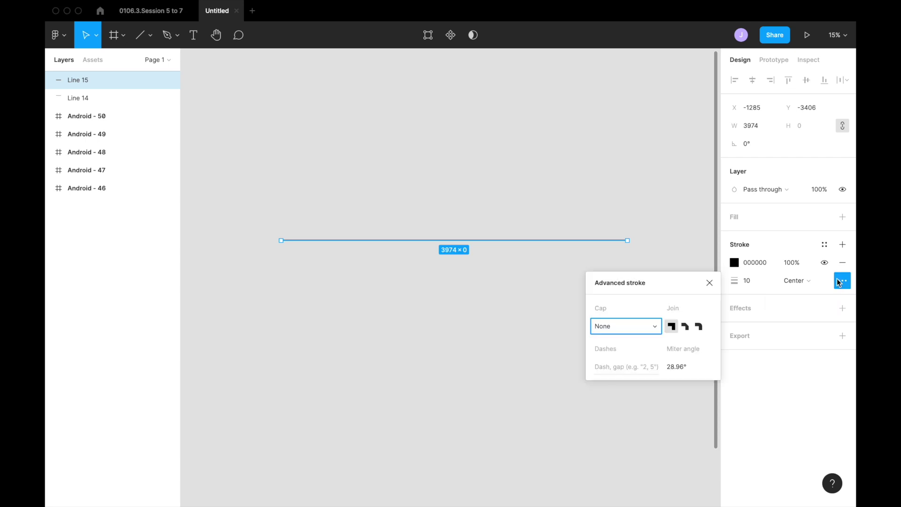
click(603, 367)
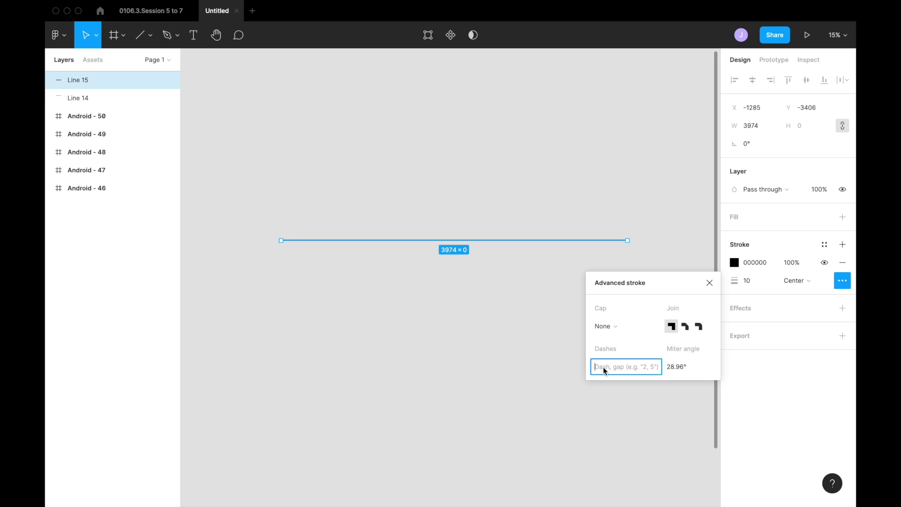
text(15)
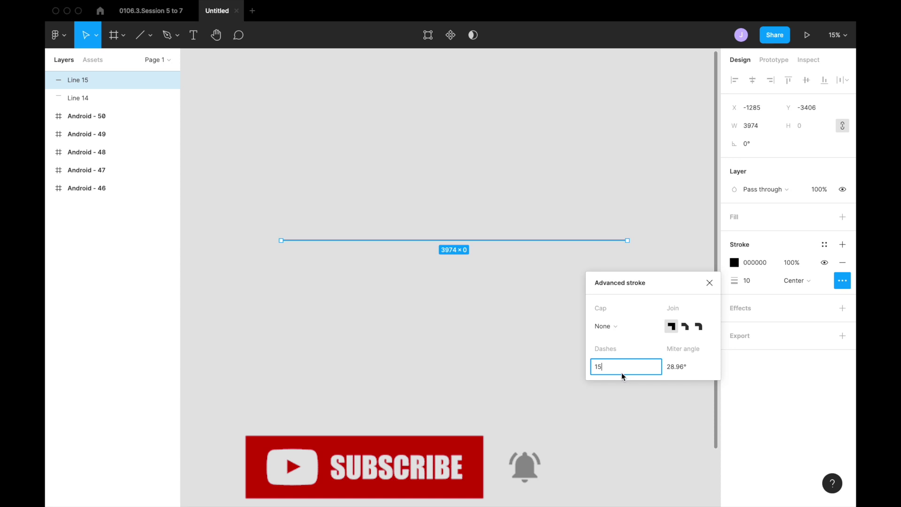
key(Return)
click(536, 289)
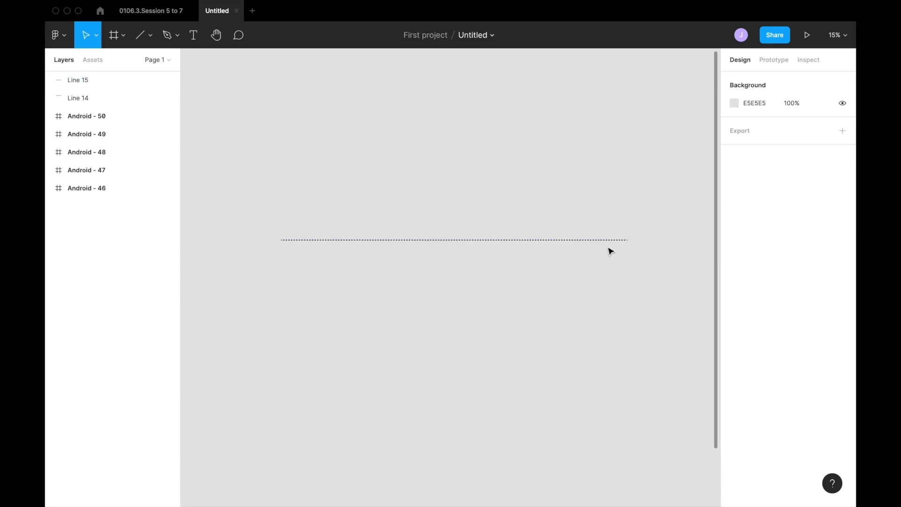
Add a text label reading 'Addresss' to the left of the dashed line.
scroll(277, 244, up, 1)
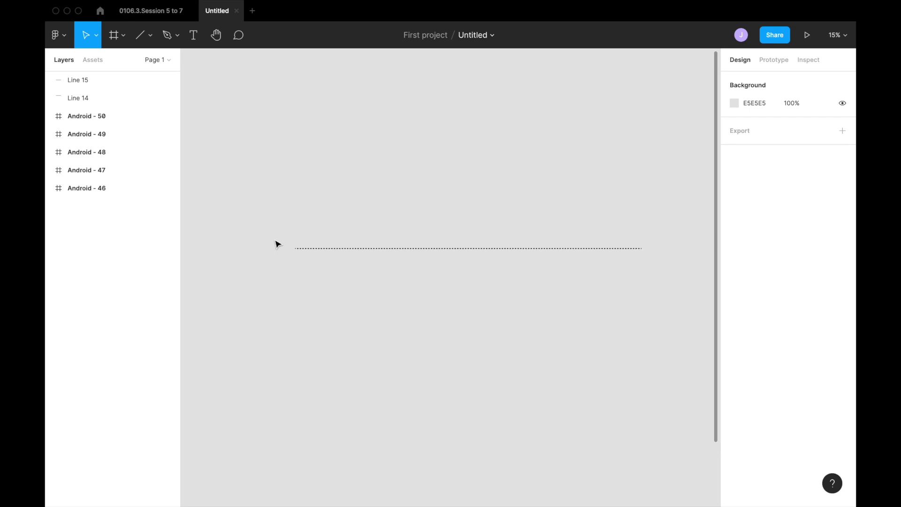
click(191, 28)
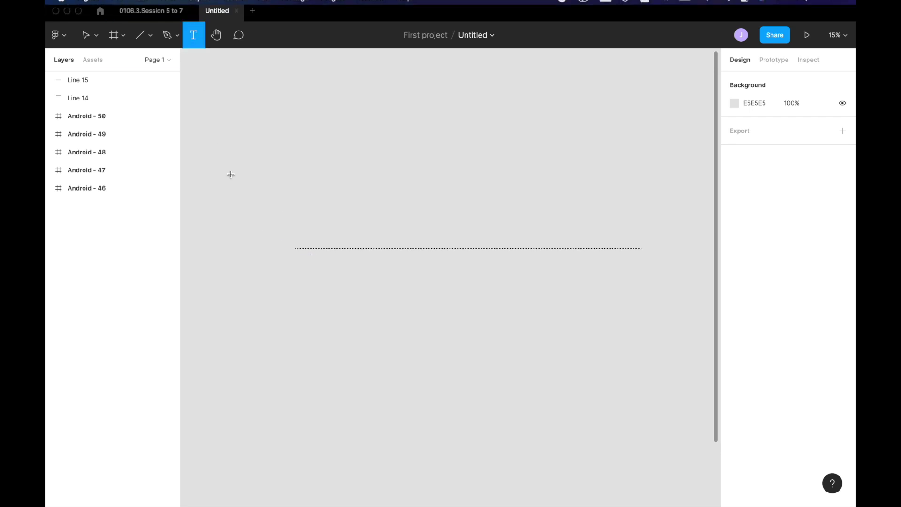
click(242, 245)
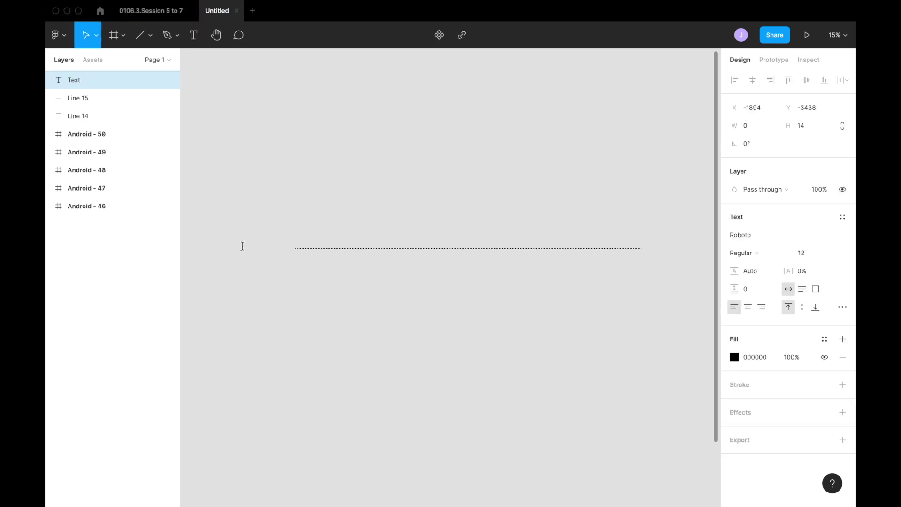
text(Addre)
text(sss)
click(736, 291)
Set the label's font size to 96 and move it level with the dashed line.
click(828, 253)
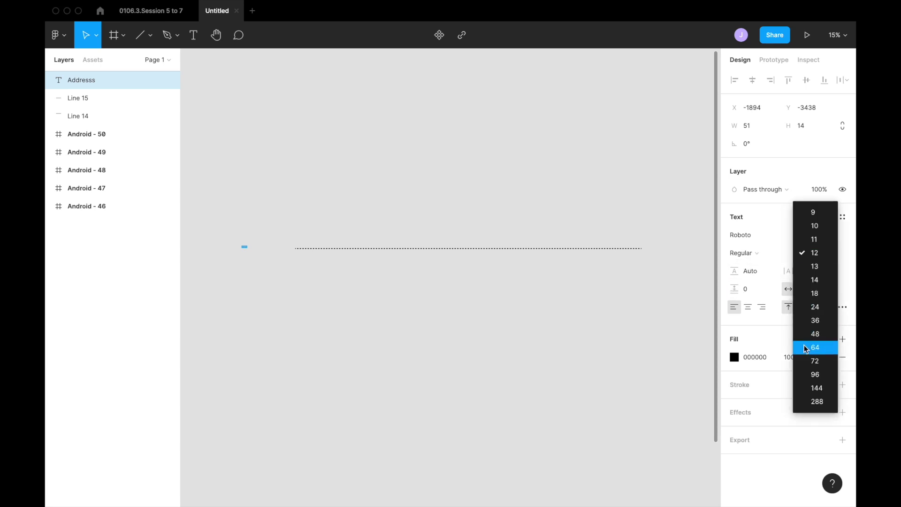
click(812, 325)
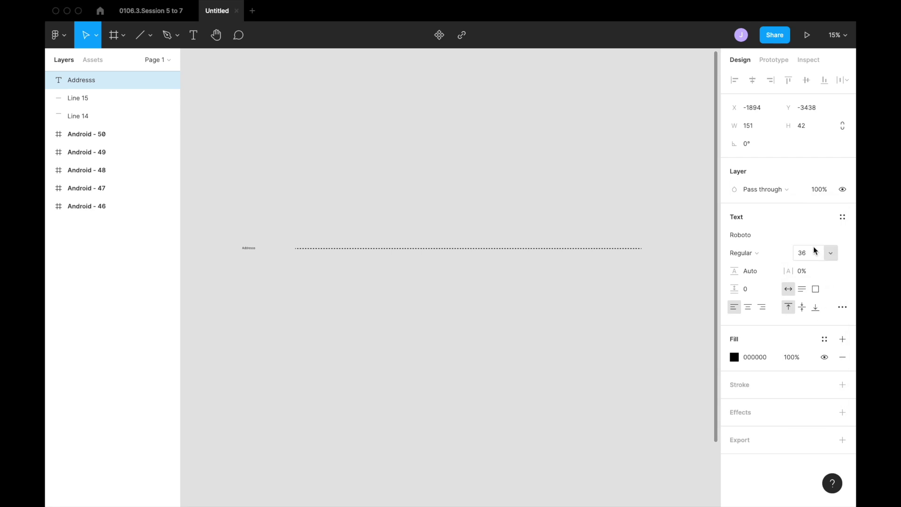
click(830, 253)
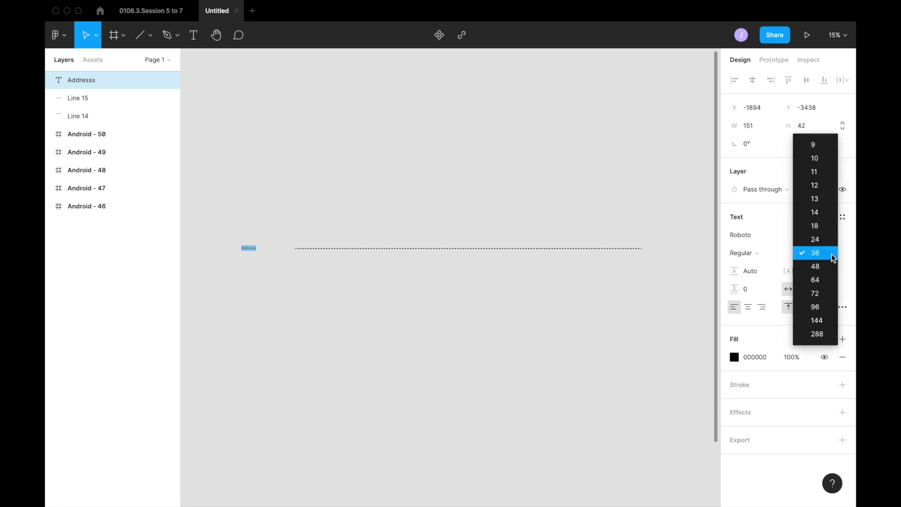
click(814, 307)
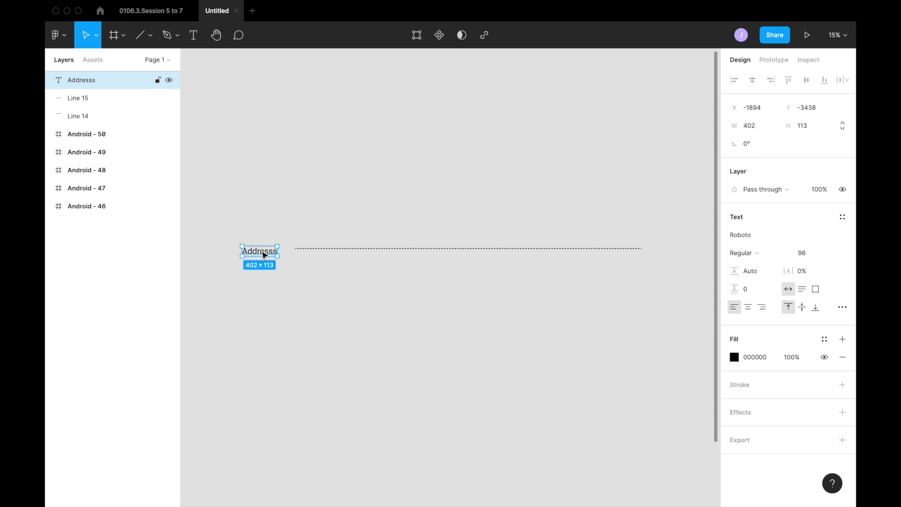
drag(264, 253, 275, 251)
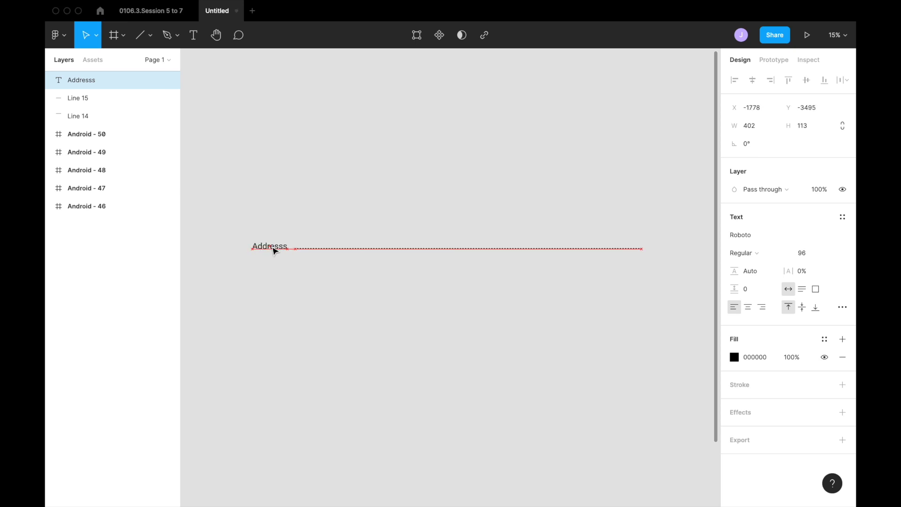
click(351, 293)
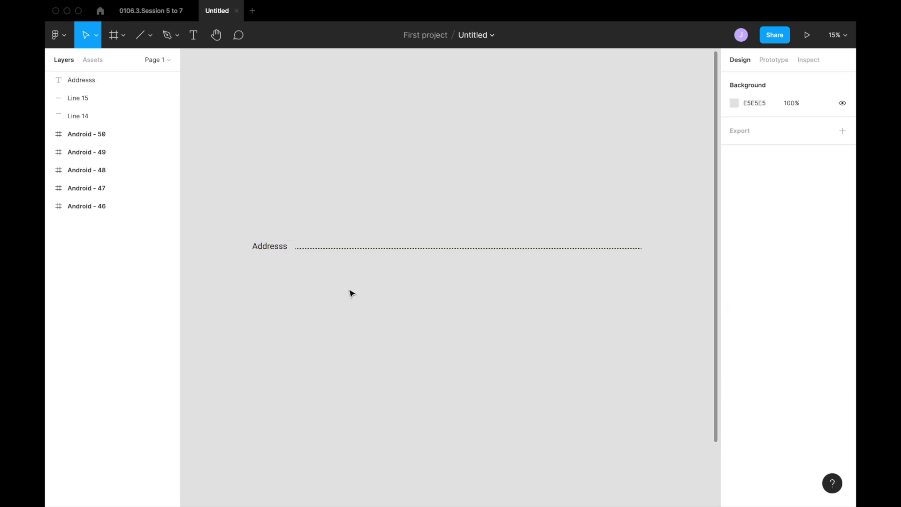
Duplicate the dashed line and label below, and retype the copied label as 'Phone'.
click(352, 252)
alt+drag(352, 252, 352, 265)
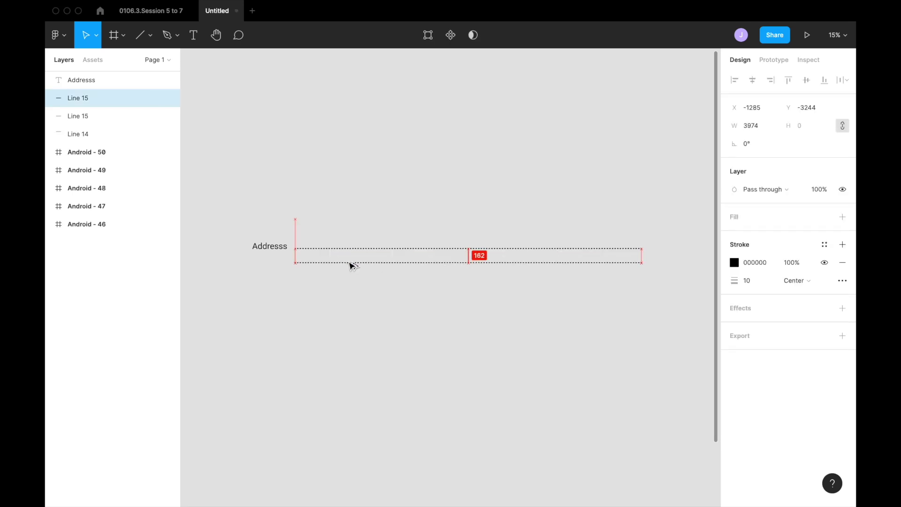
alt+drag(276, 248, 277, 266)
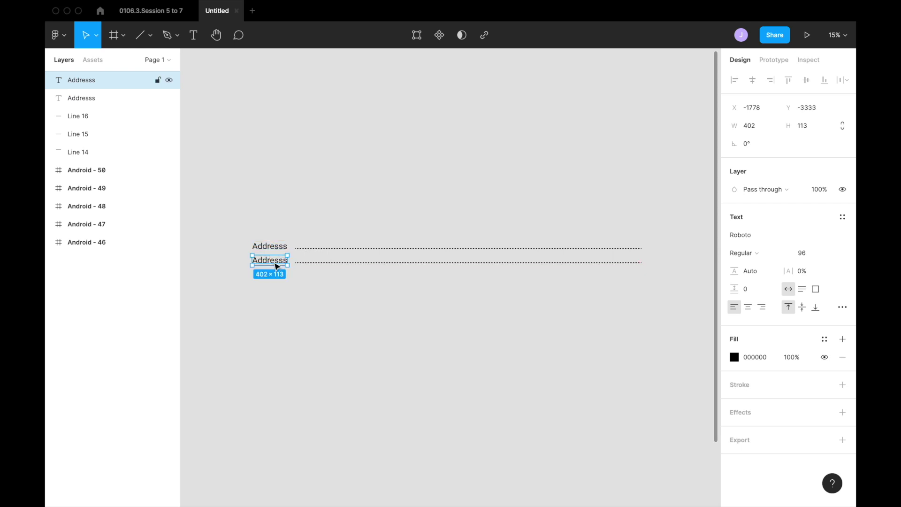
double_click(273, 261)
text(Pho)
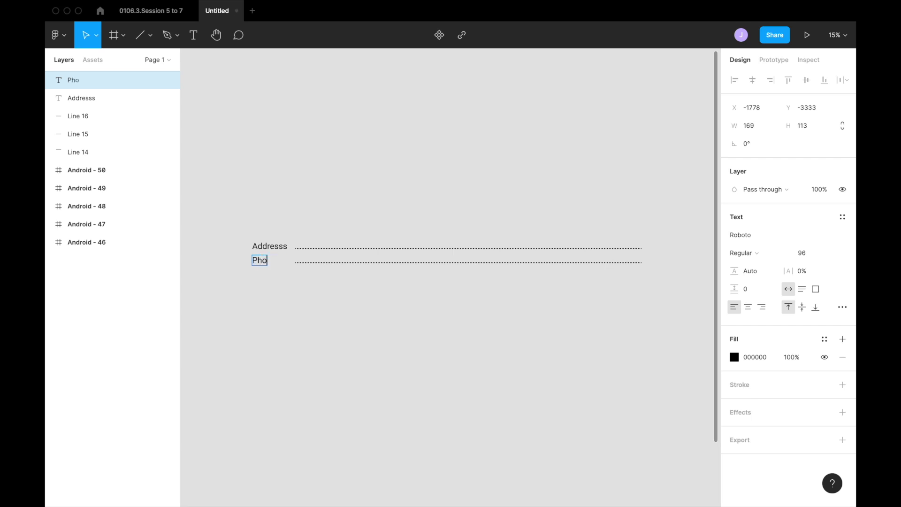
text(ne)
Draw a thin solid horizontal line, 3658 wide, above both dashed fields.
click(143, 36)
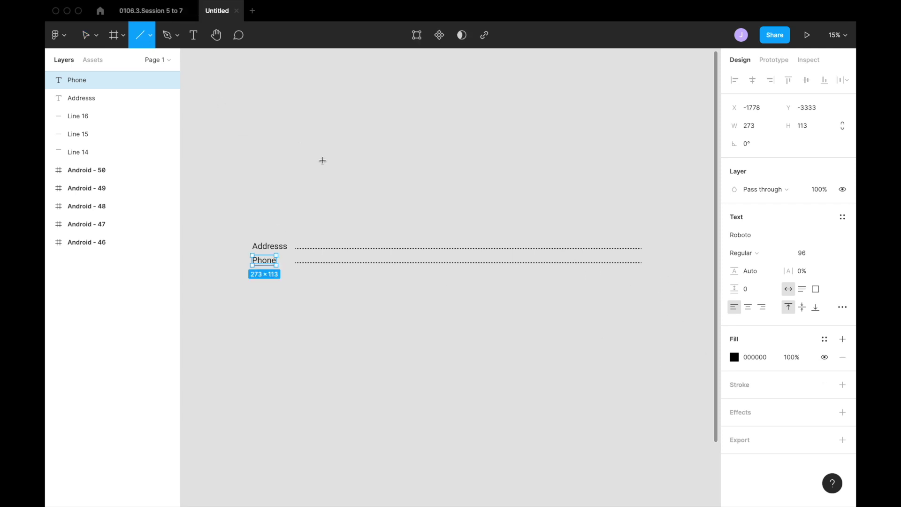
drag(310, 189, 628, 189)
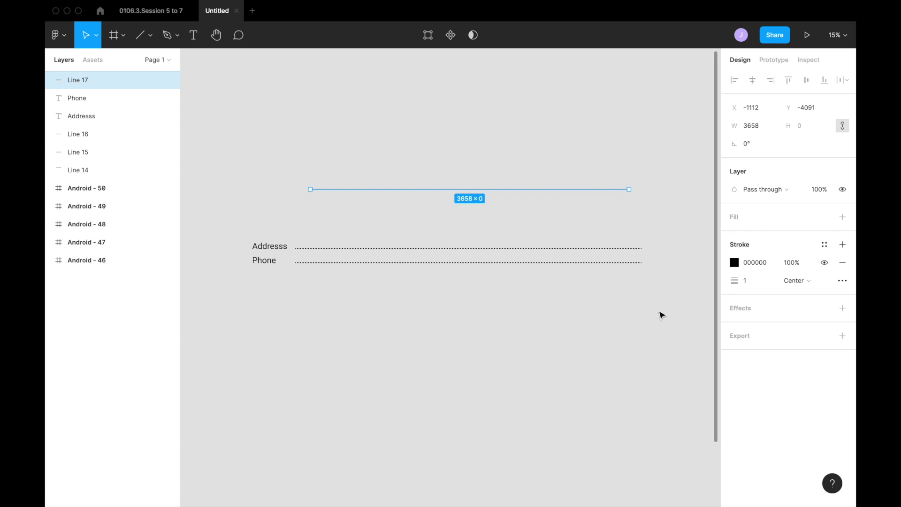
click(656, 307)
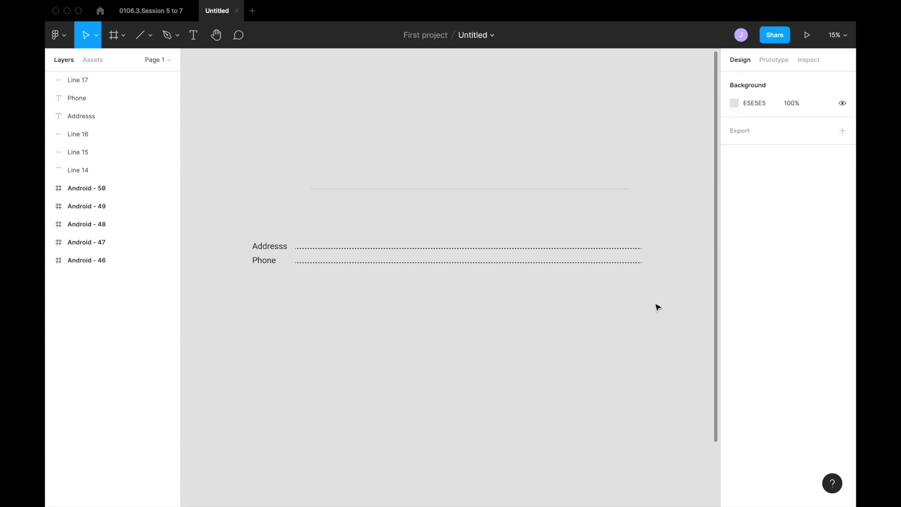